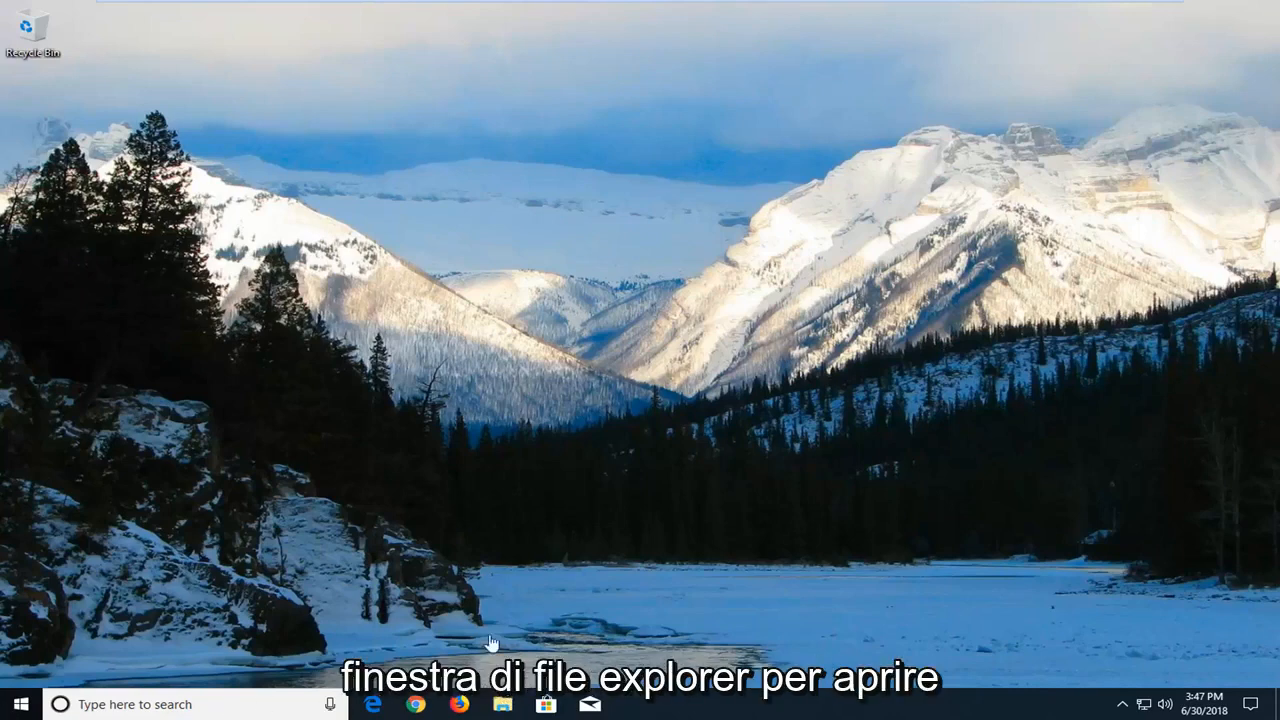
Launch File Explorer and turn on Hidden items from the View ribbon.
left_click(503, 708)
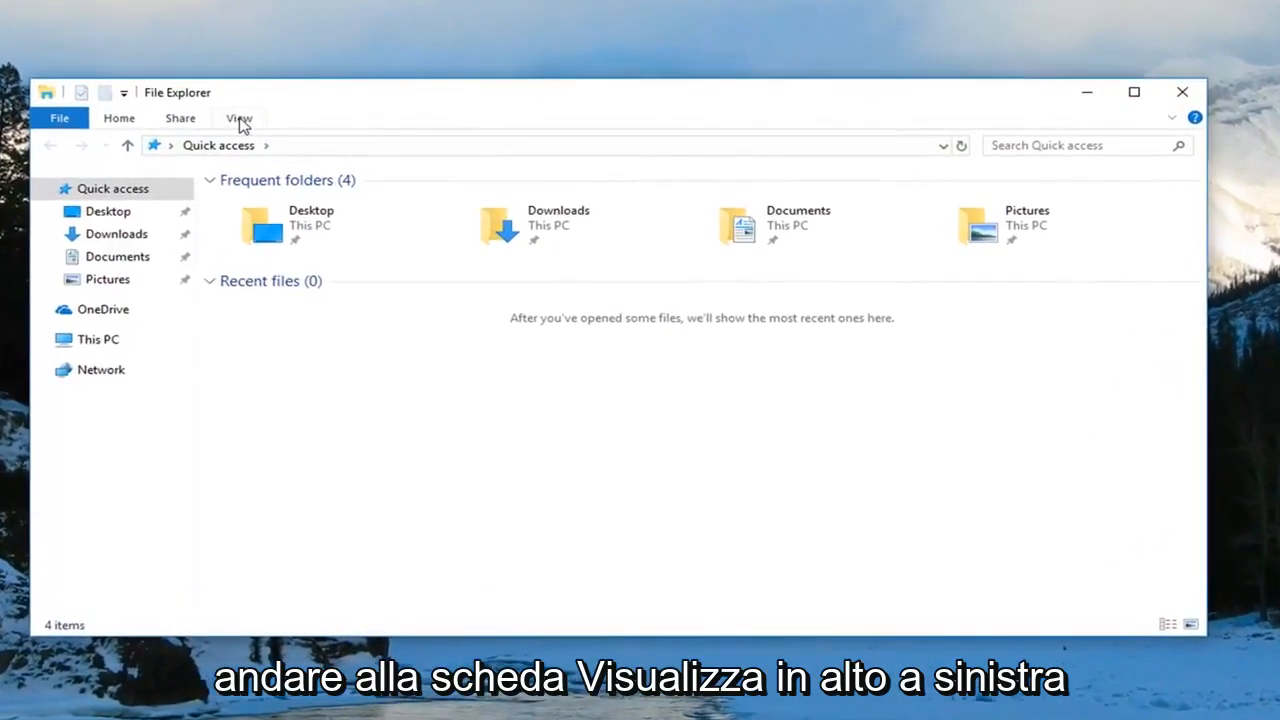
left_click(240, 119)
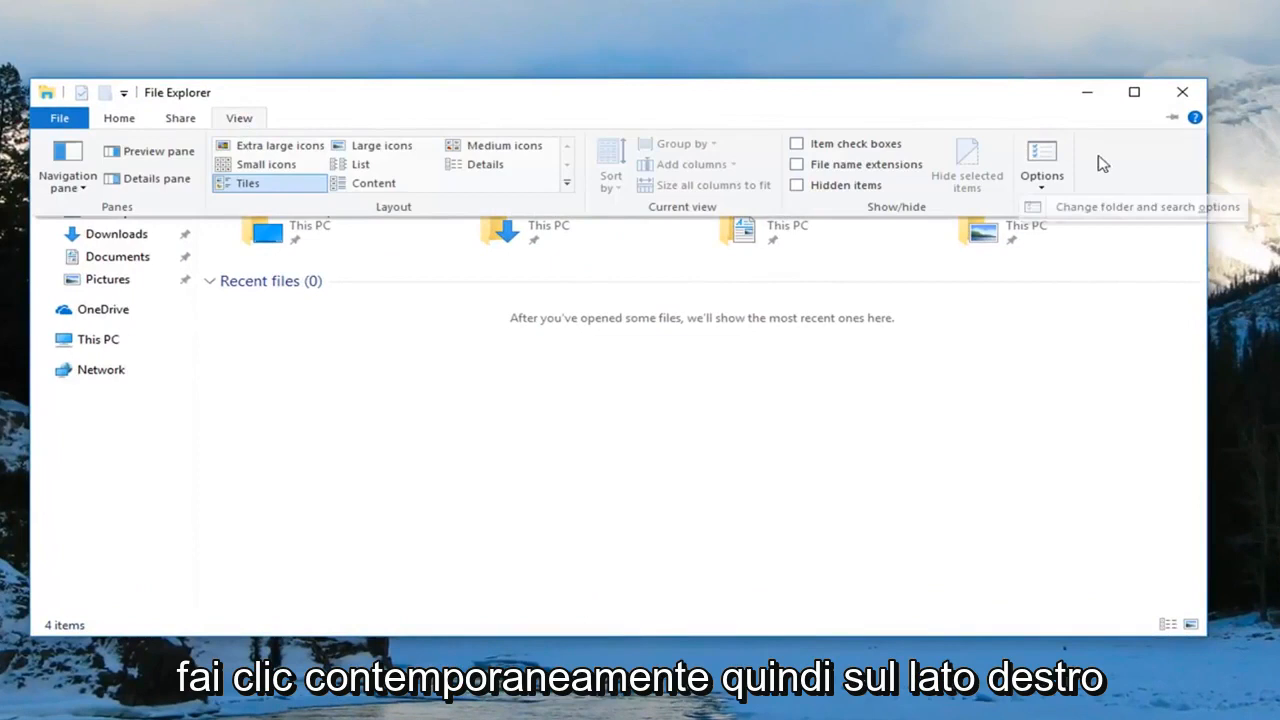
left_click(804, 188)
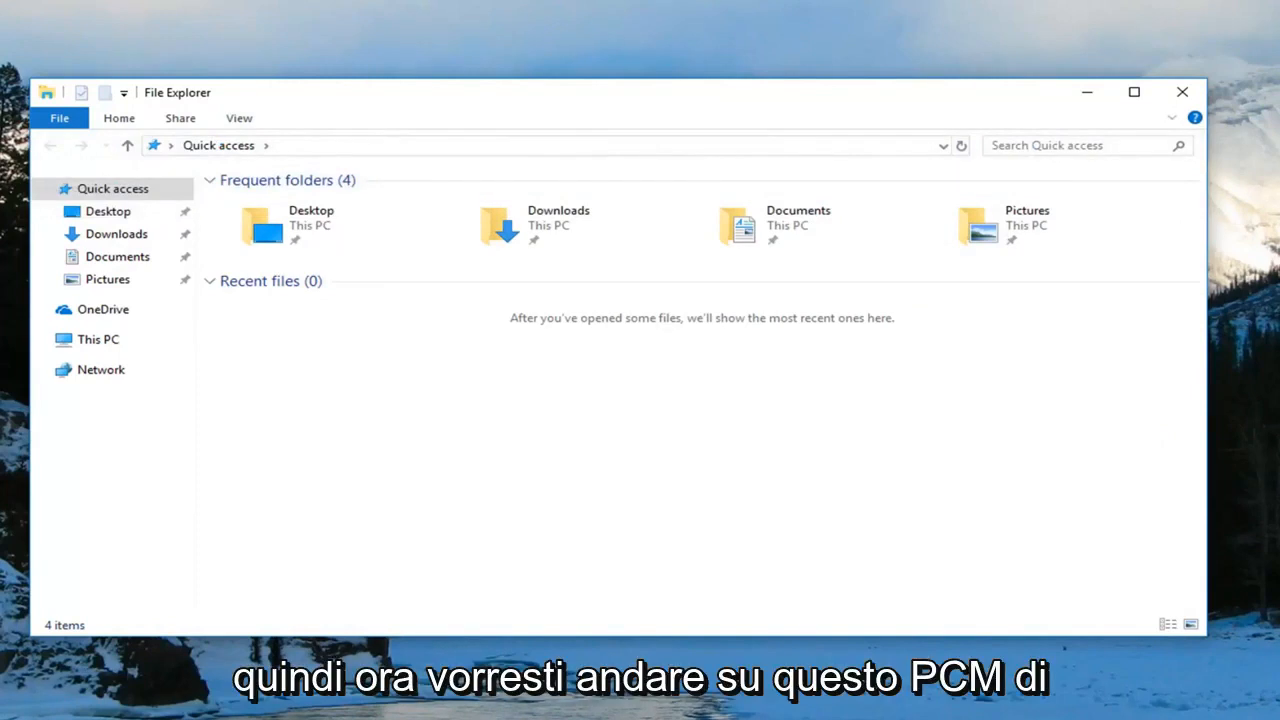
Browse Local Disk (C:) from This PC, now showing hidden folders, then return to This PC.
left_click(82, 343)
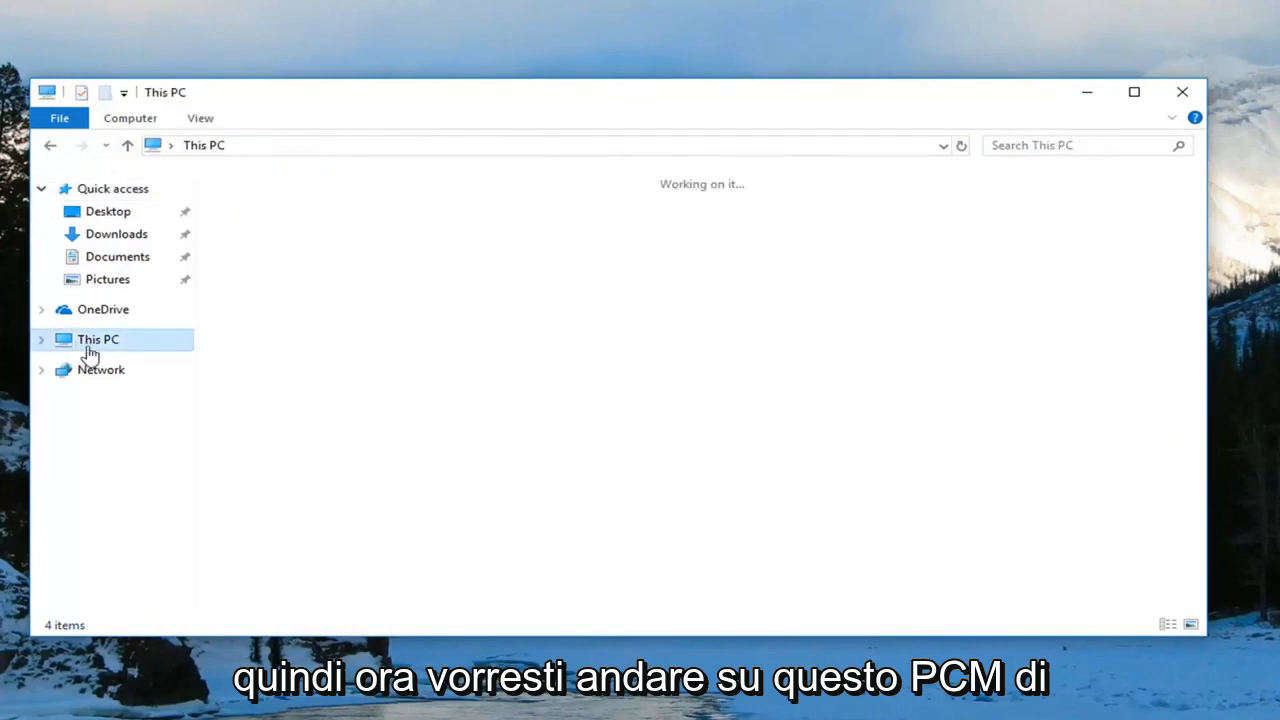
double_click(343, 428)
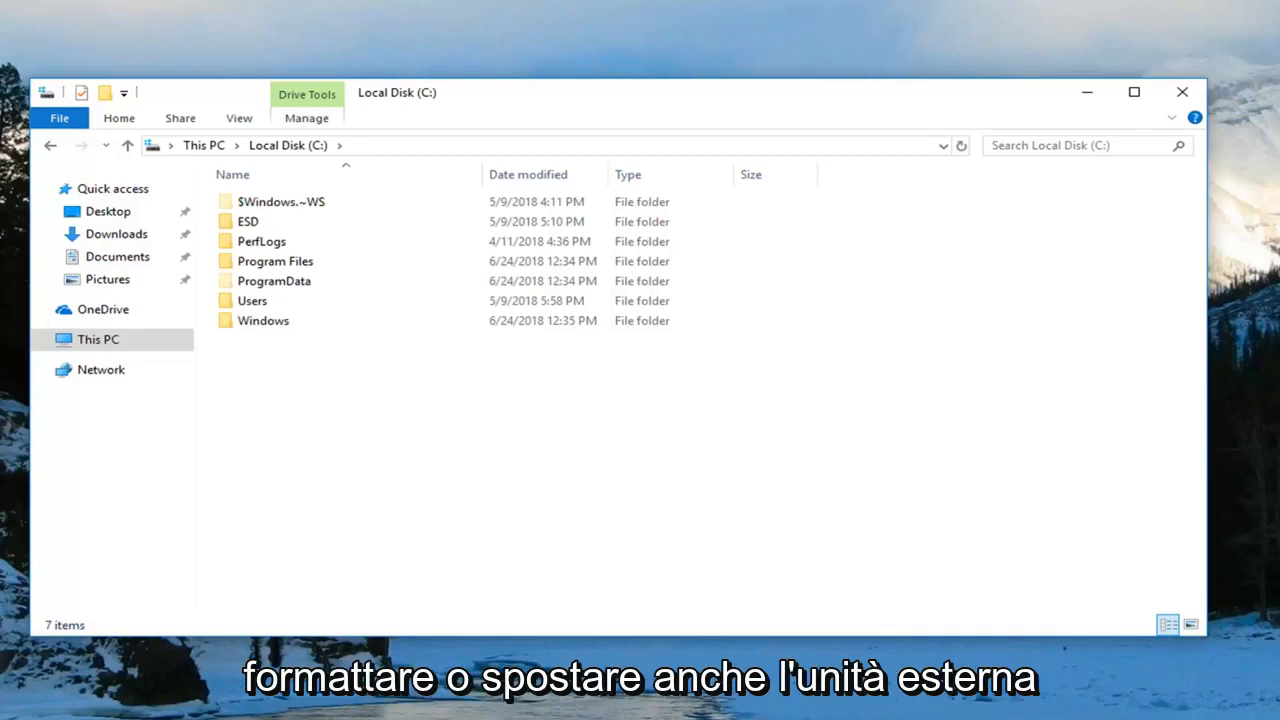
left_click(52, 150)
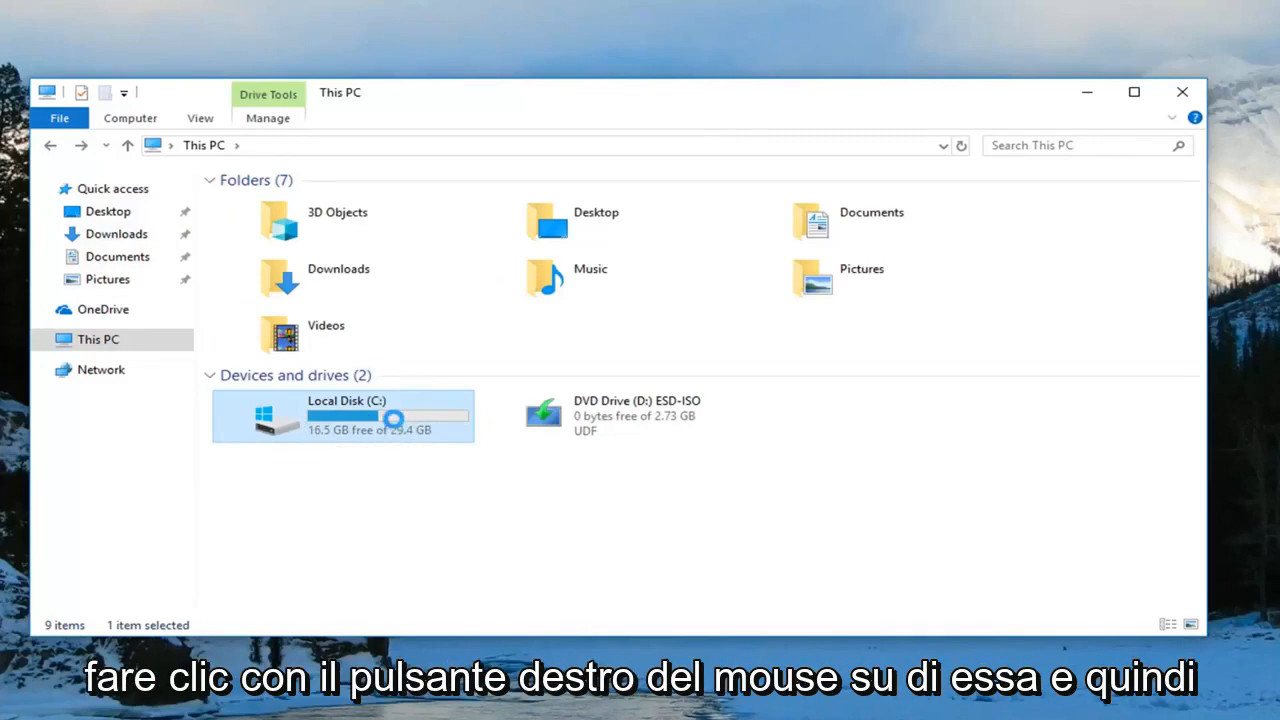
Attempt to format Local Disk (C:) from its context menu, which Windows refuses.
right_click(398, 424)
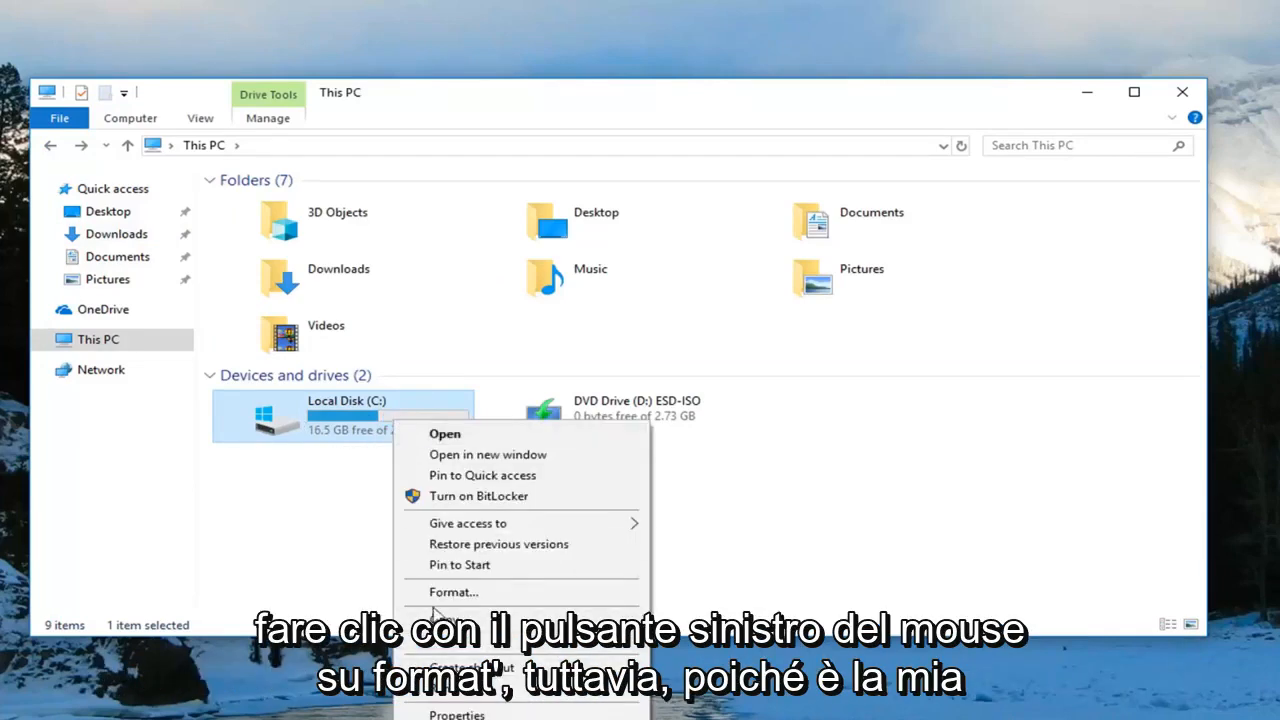
left_click(480, 589)
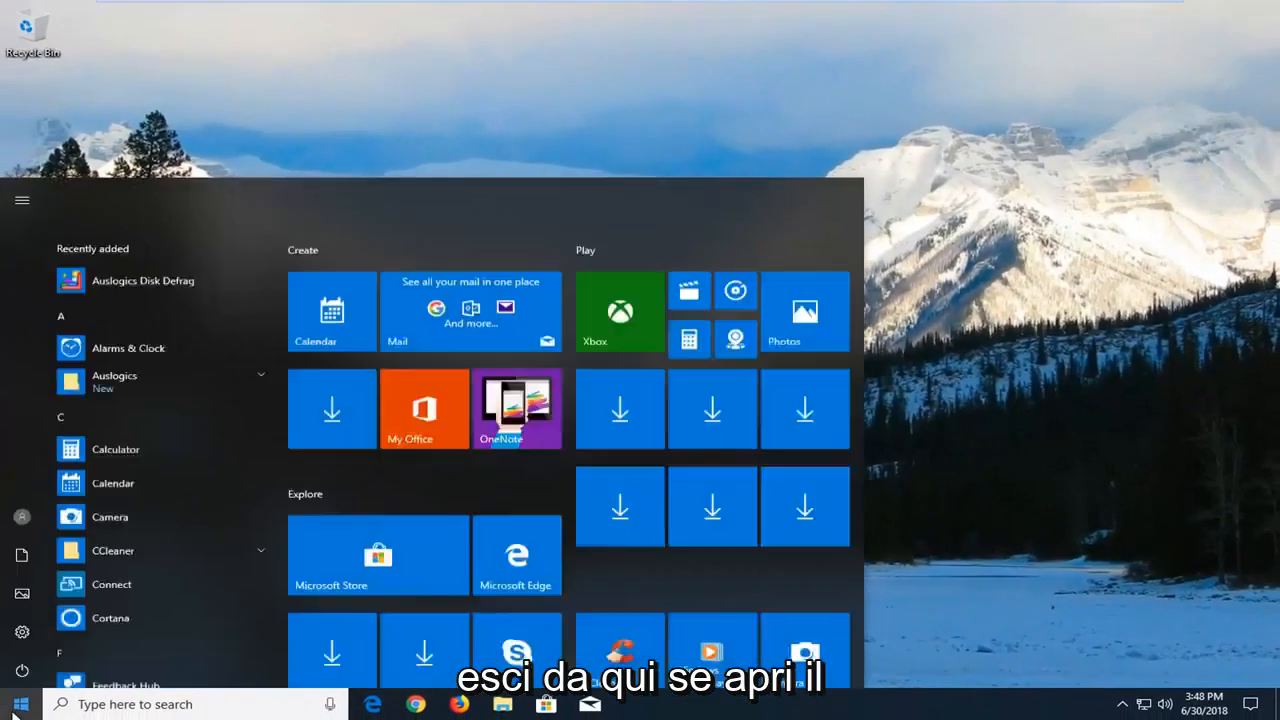
type("run")
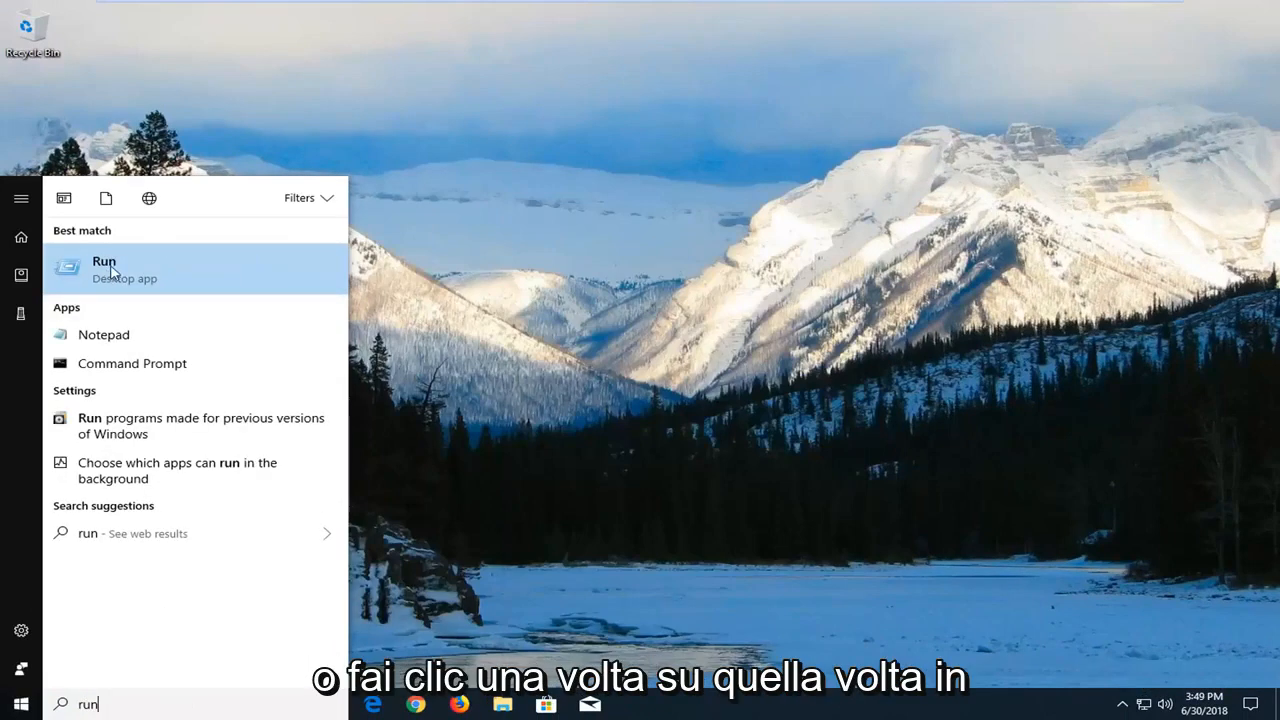
Abandon the Run dialog and search the Start menu for Device Manager instead.
left_click(112, 272)
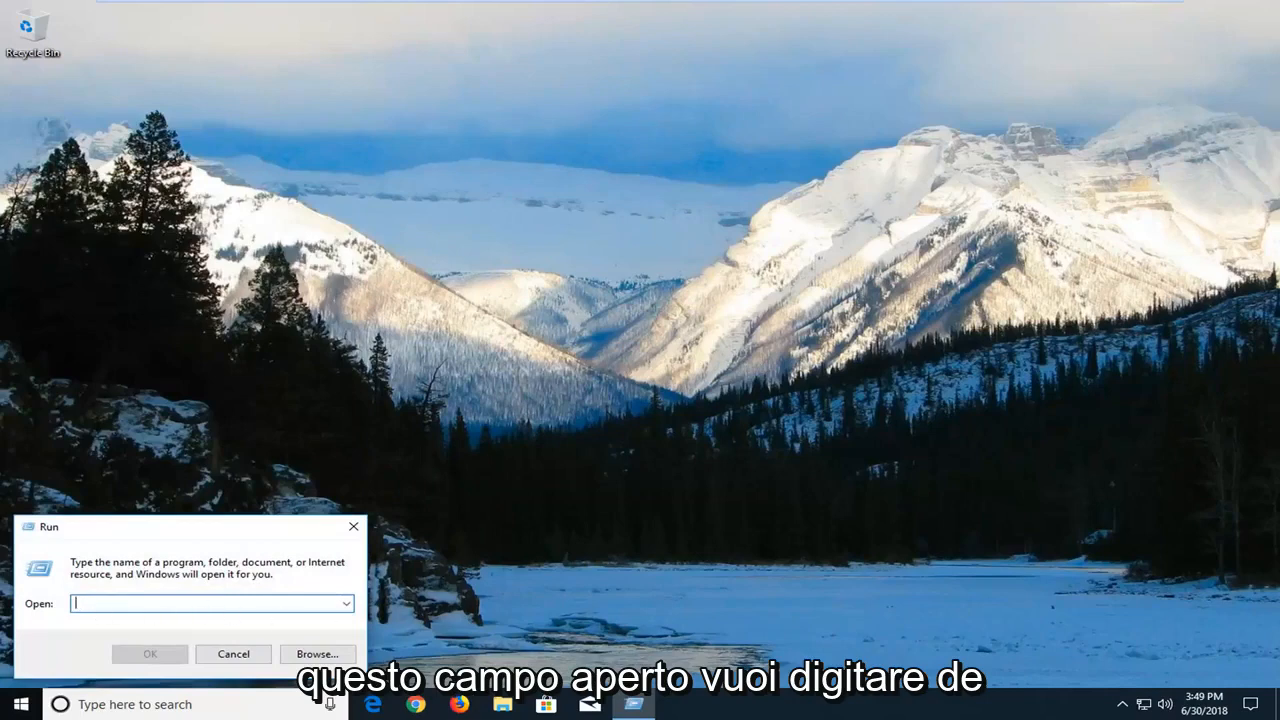
type("dev")
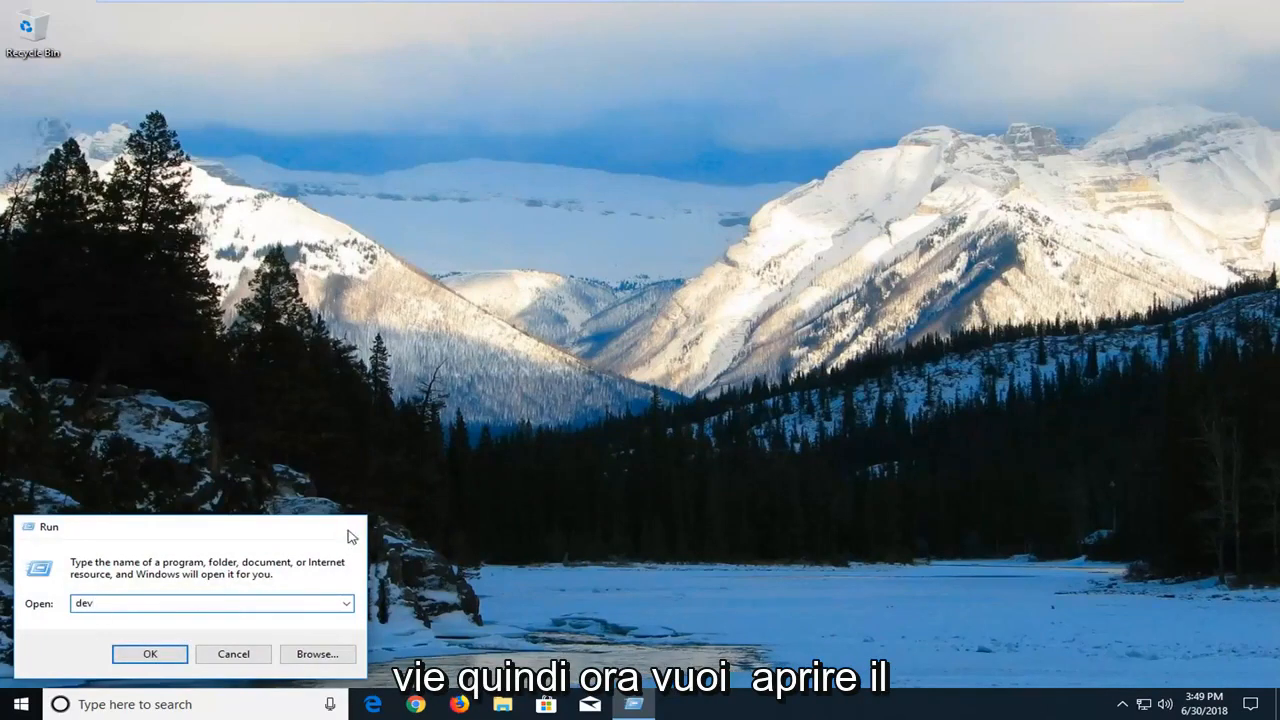
left_click(350, 530)
left_click(12, 708)
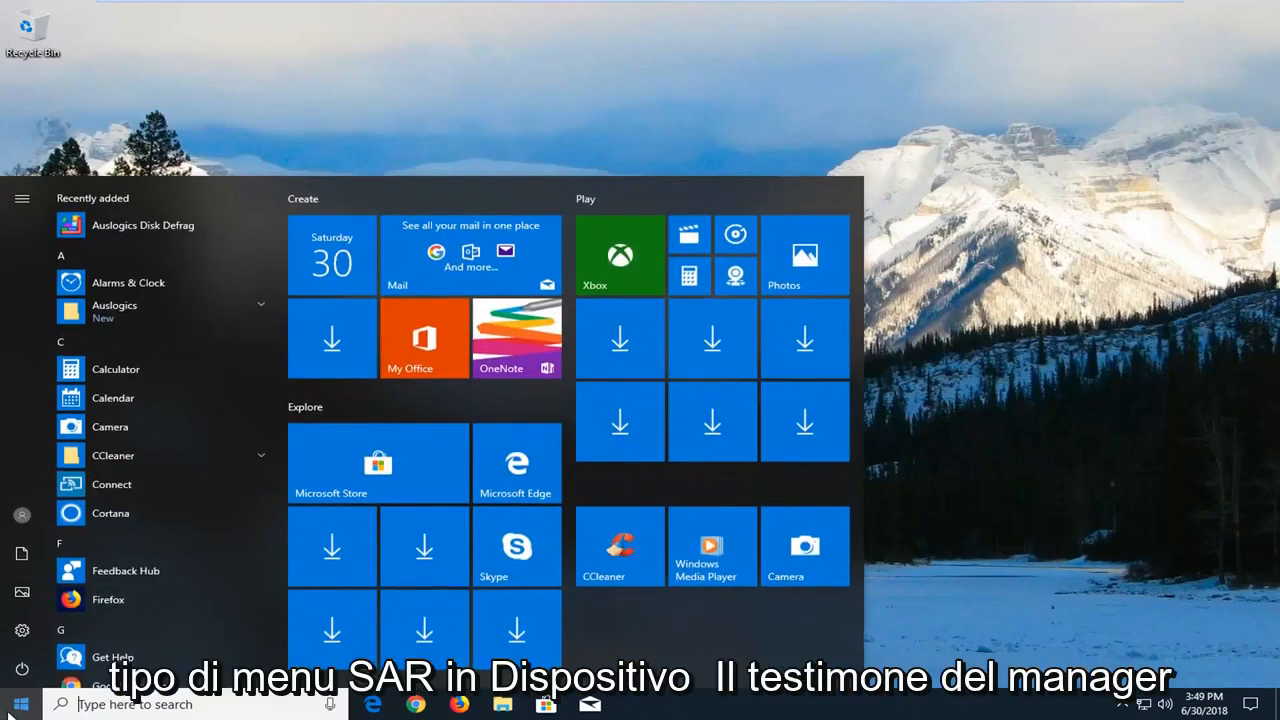
type("device m")
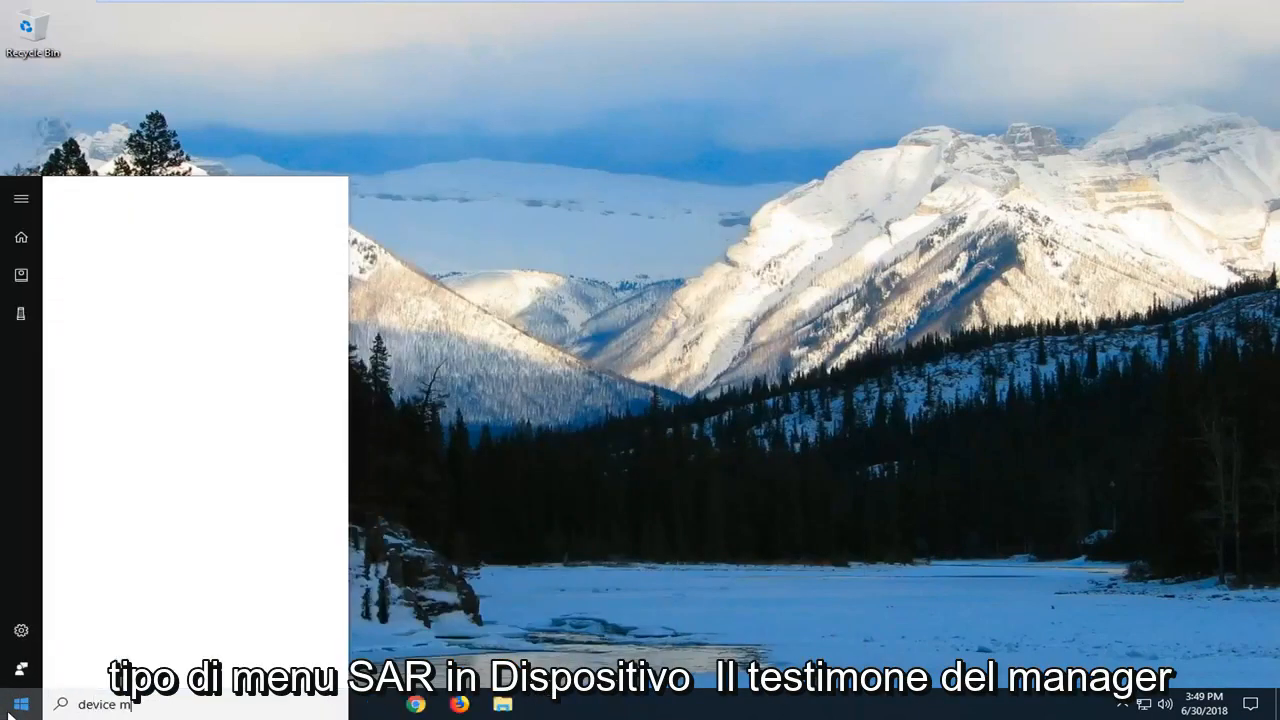
type("anager")
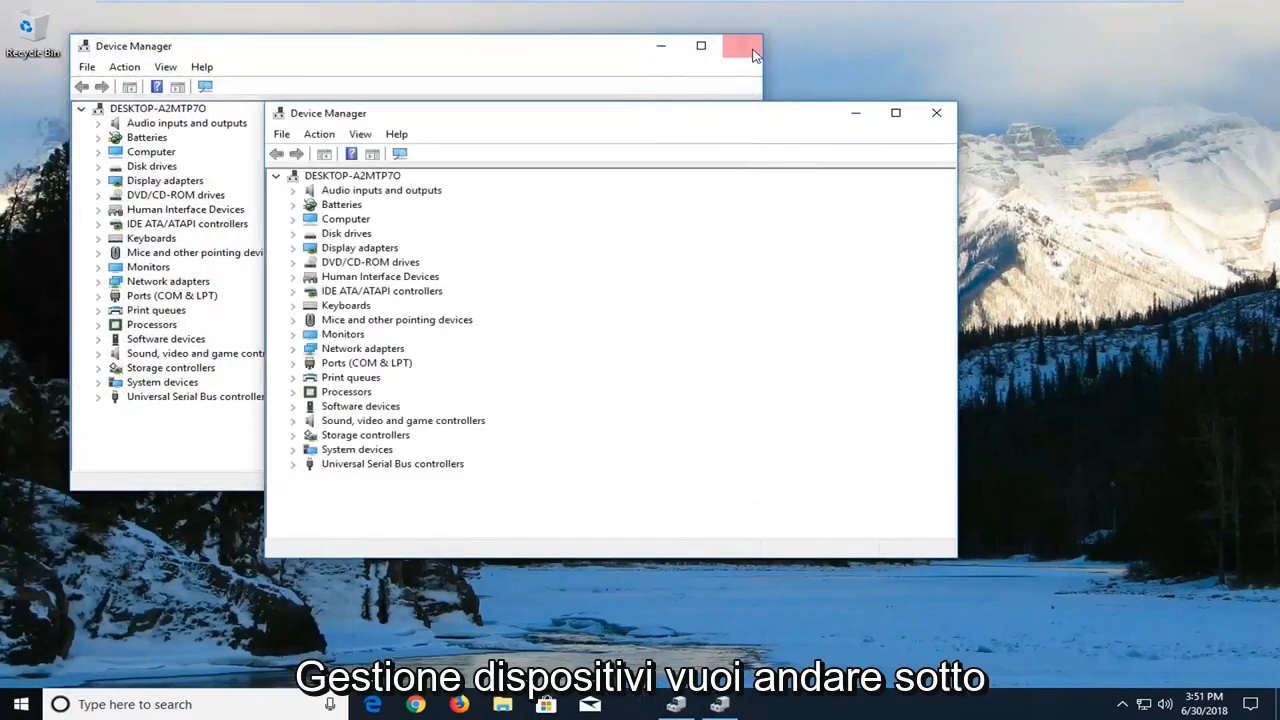
Close the duplicate window and select Standard Enhanced PCI to USB Host Controller under Universal Serial Bus controllers.
left_click(741, 46)
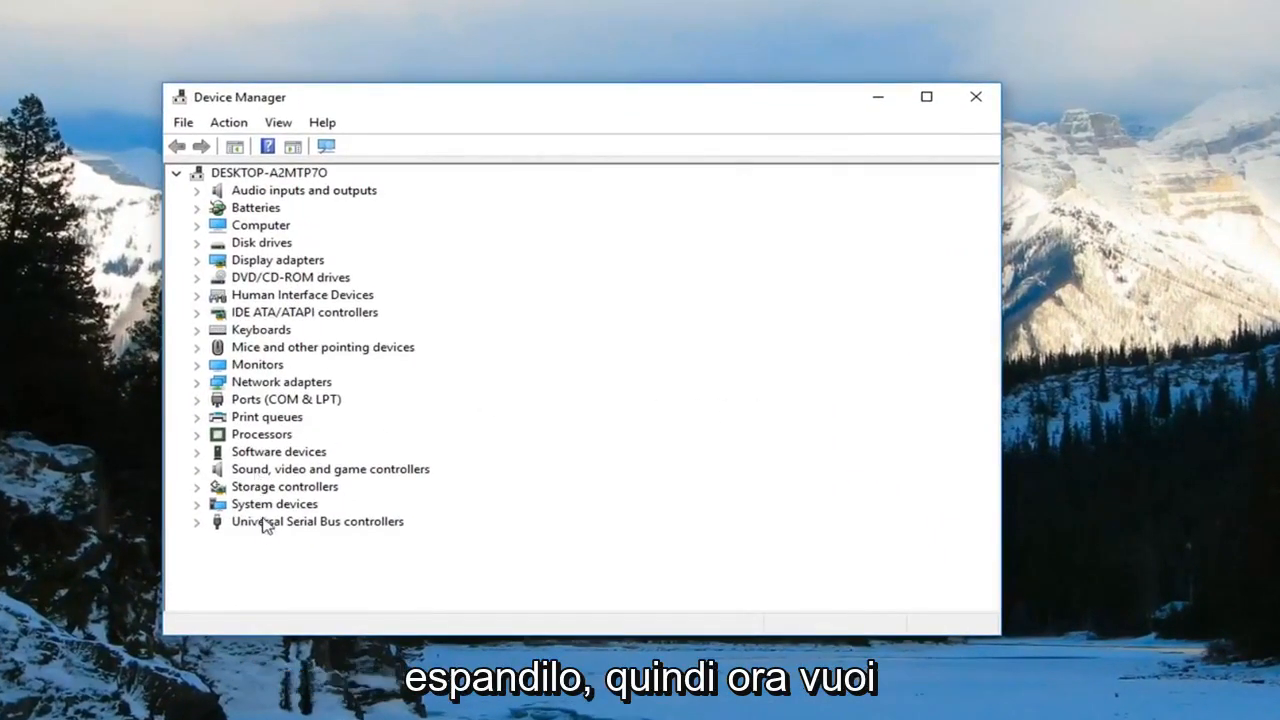
left_click(232, 523)
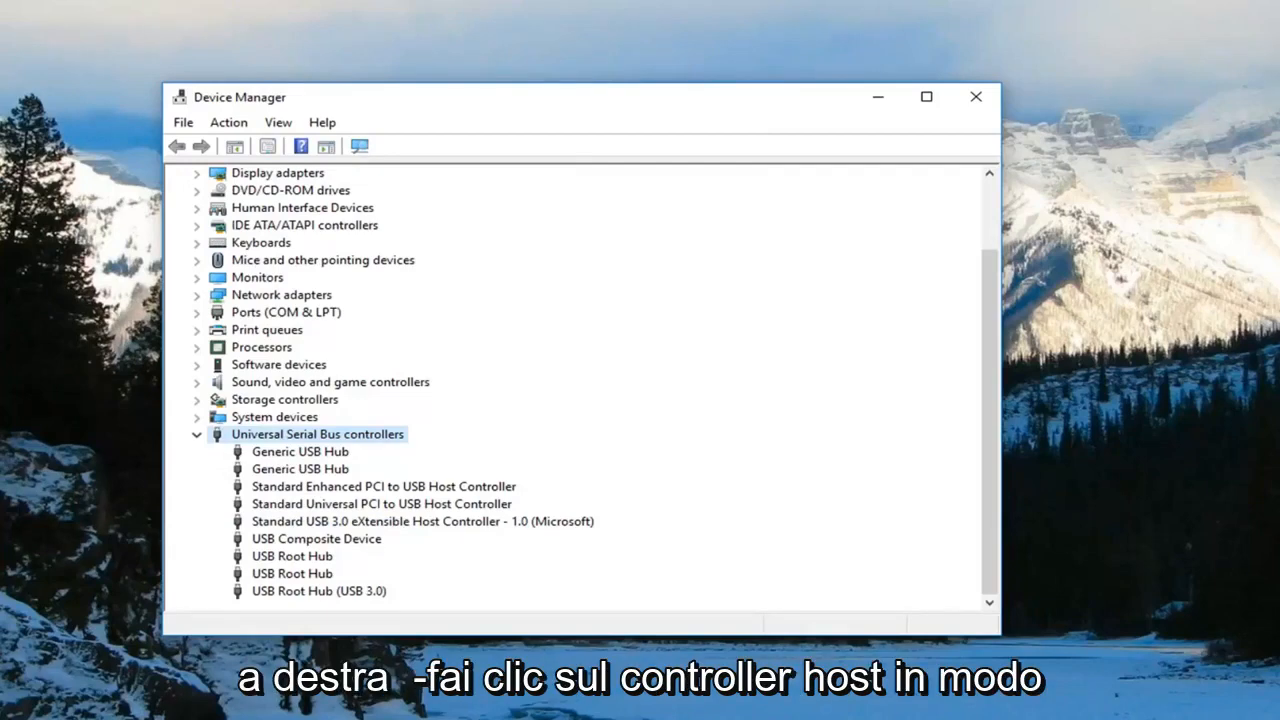
left_click(339, 487)
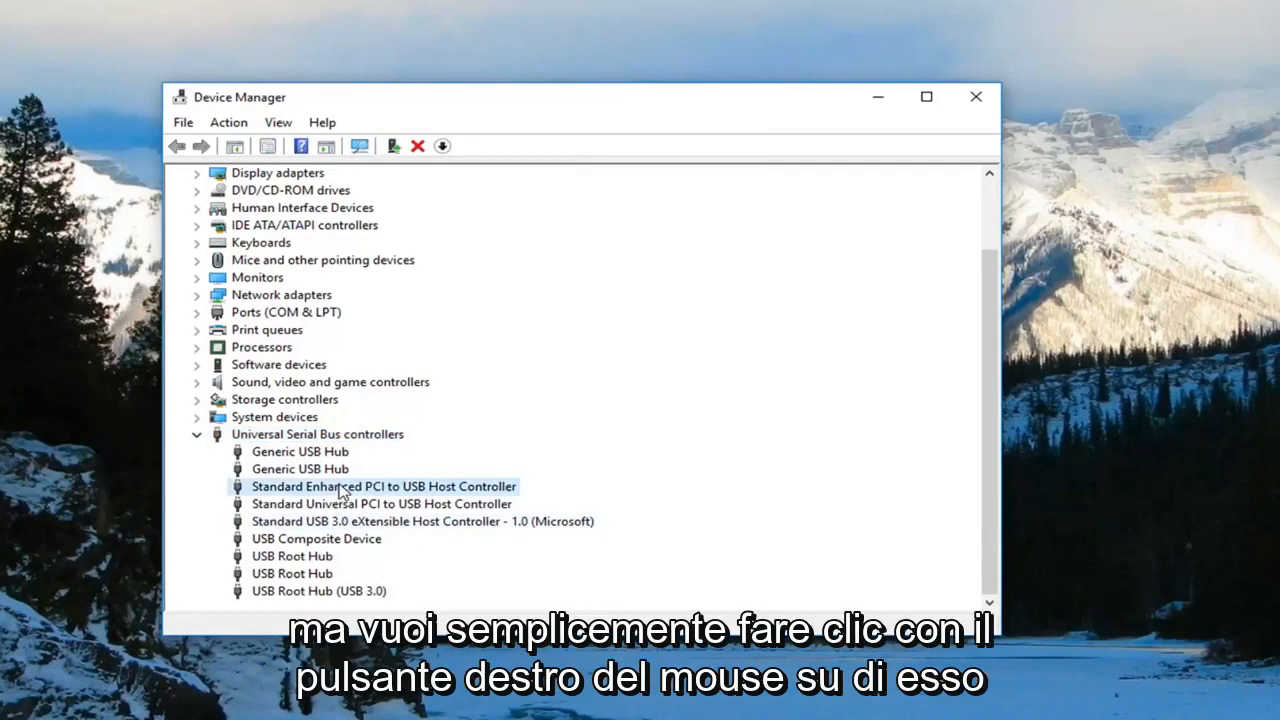
Update the host controller's driver, letting Windows search automatically for updated driver software.
right_click(345, 490)
left_click(372, 497)
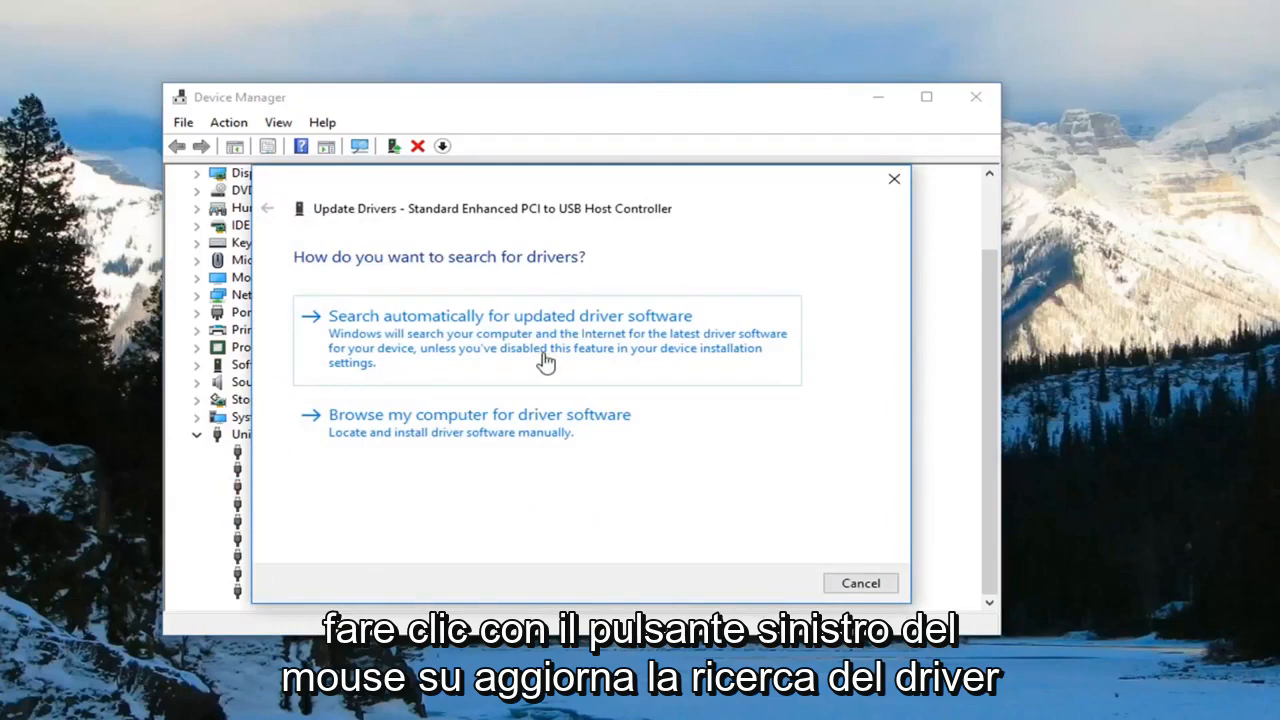
left_click(506, 340)
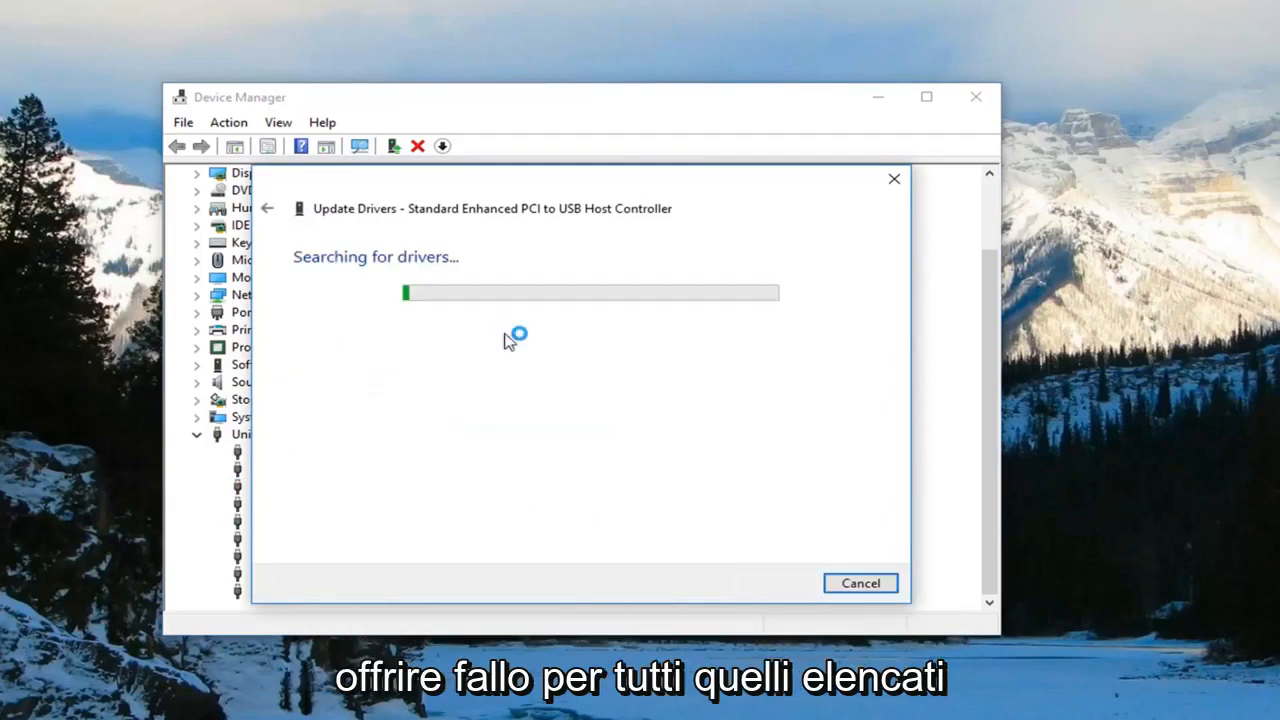